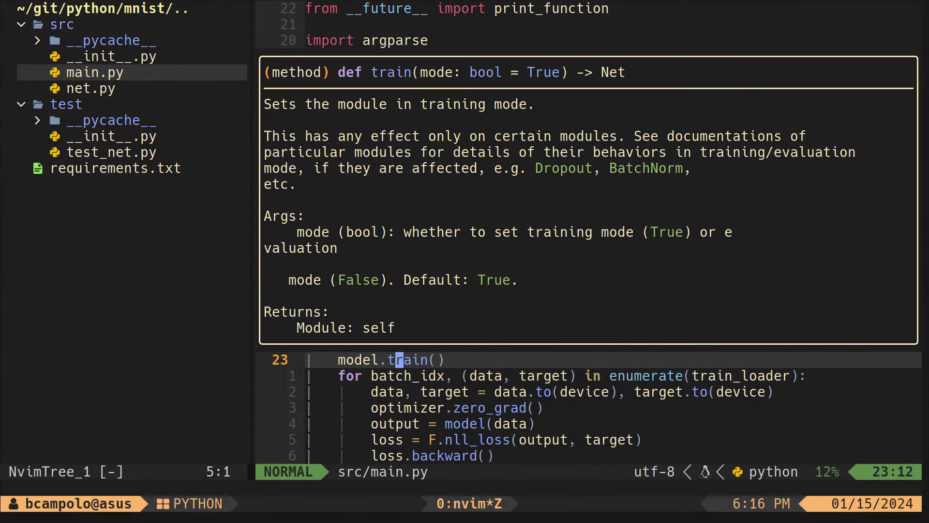
Add a 'for batch_idx in enumerate(train_loader)' loop whose body calls optimizer.zero_grad().
{"action": "key", "text": "Escape"}
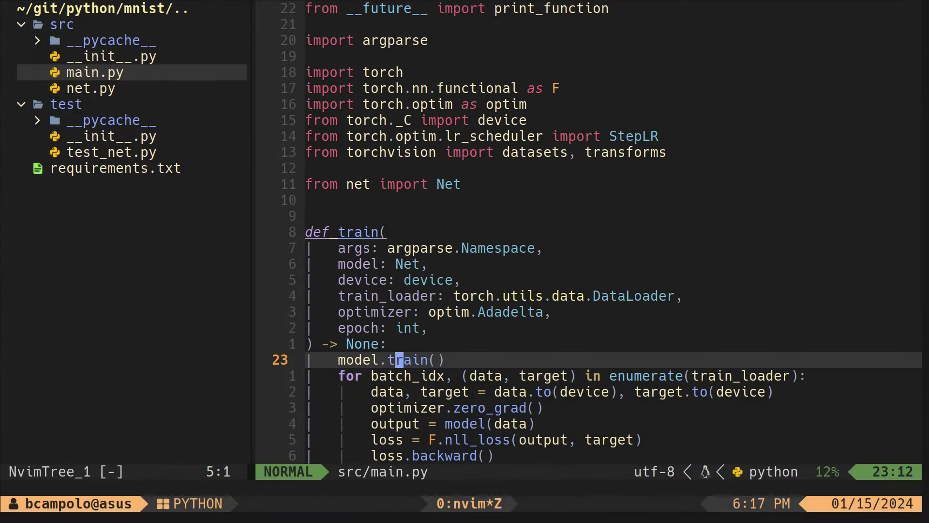
{"action": "type", "text": "ofor"}
{"action": "key", "text": "Tab"}
{"action": "key", "text": "Return"}
{"action": "type", "text": "for ba in iterable:"}
{"action": "key", "text": "Return"}
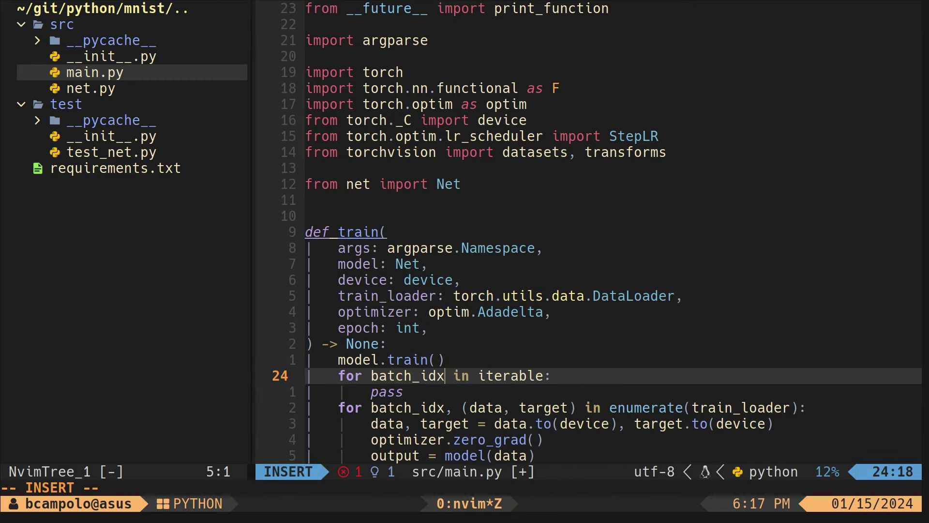
{"action": "key", "text": "Tab"}
{"action": "type", "text": "en"}
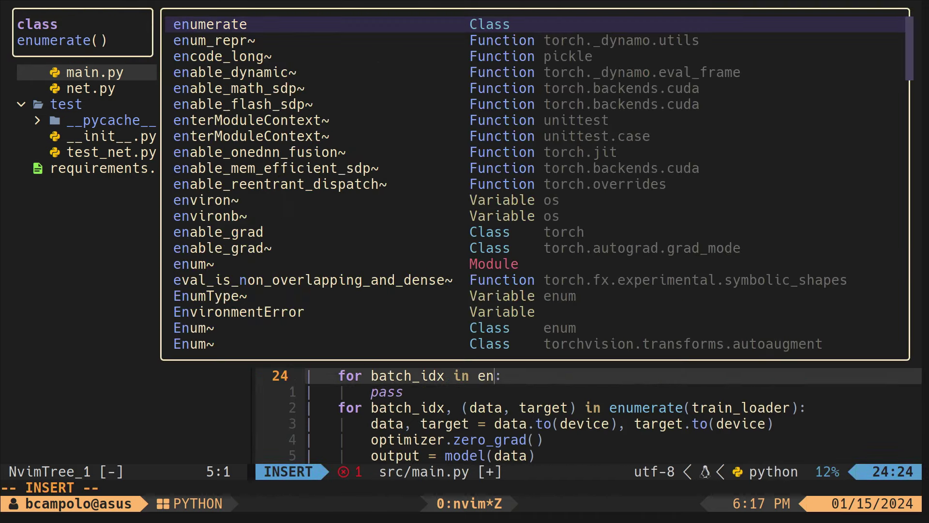
{"action": "key", "text": "Return"}
{"action": "type", "text": "(tra"}
{"action": "key", "text": "Return"}
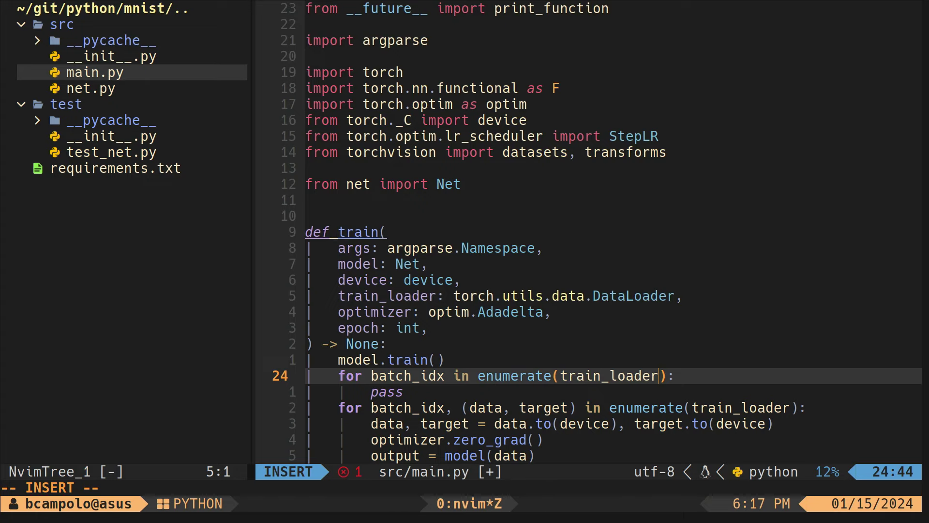
{"action": "key", "text": "Tab"}
{"action": "type", "text": "optim"}
{"action": "key", "text": "Down"}
{"action": "key", "text": "Return"}
{"action": "type", "text": "."}
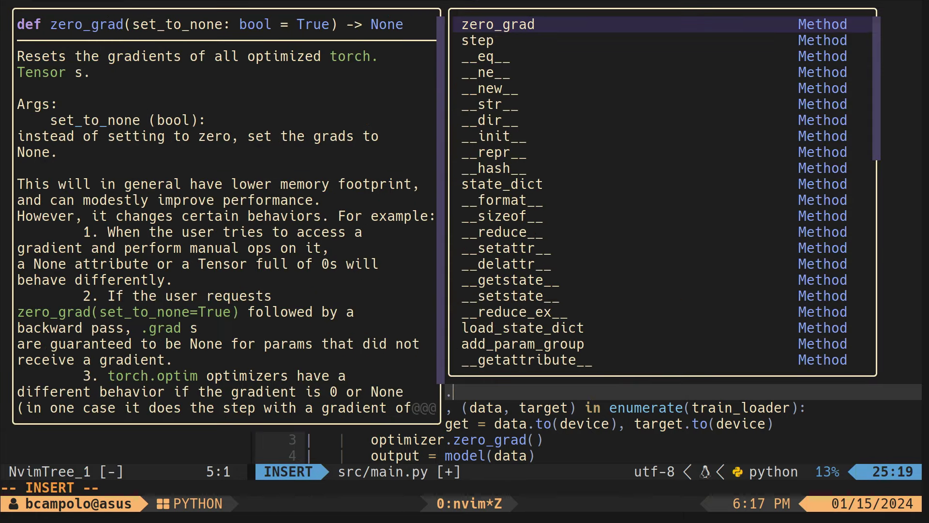
{"action": "key", "text": "Return"}
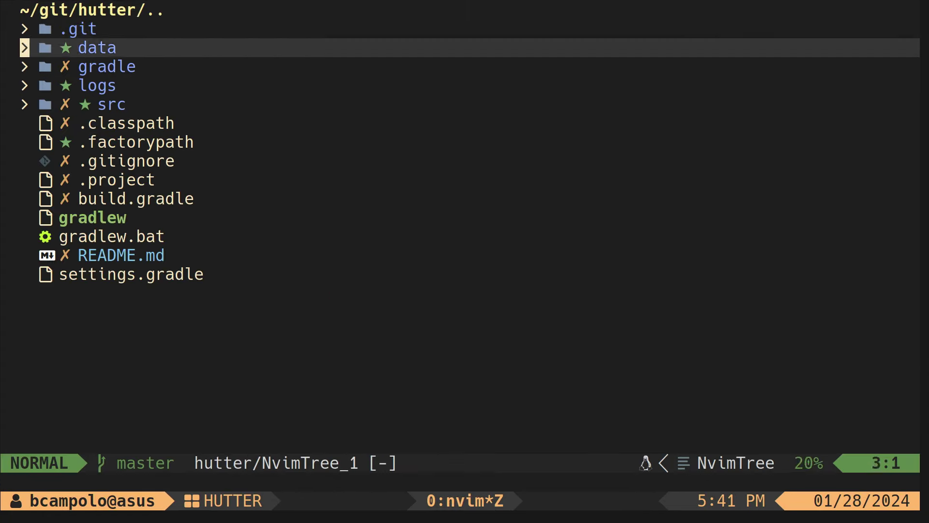
Expand the logs folder in the file tree and open console.log.
{"action": "key", "text": "j"}
{"action": "key", "text": "j"}
{"action": "key", "text": "Return"}
{"action": "key", "text": "j"}
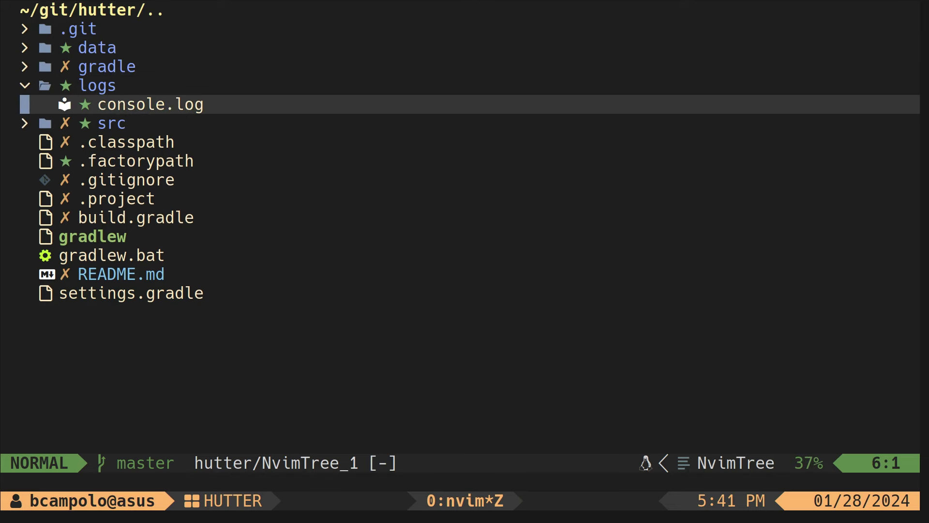
{"action": "key", "text": "Return"}
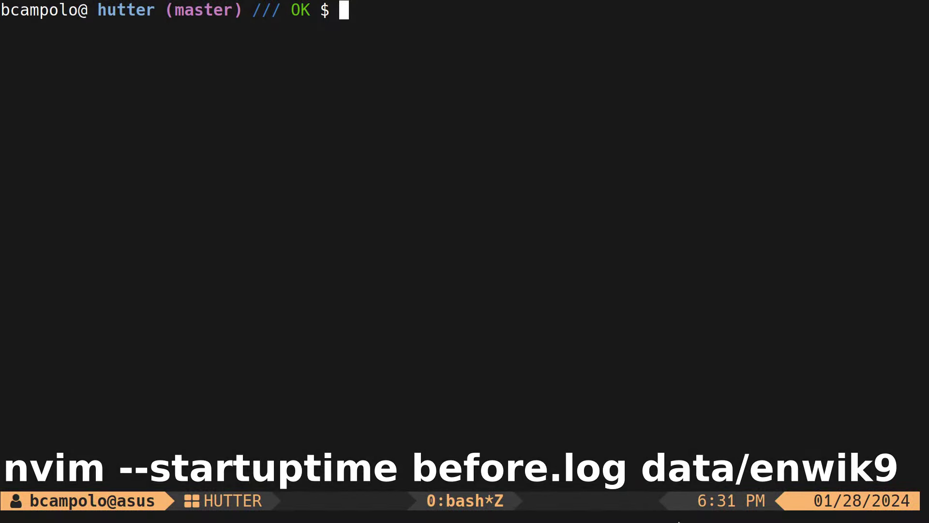
{"action": "type", "text": "nvim --s"}
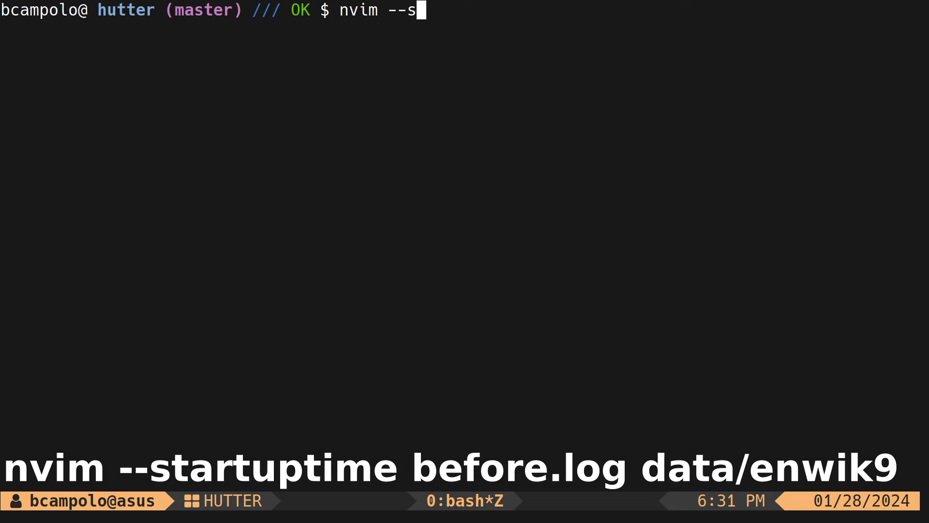
{"action": "type", "text": "tartuptim"}
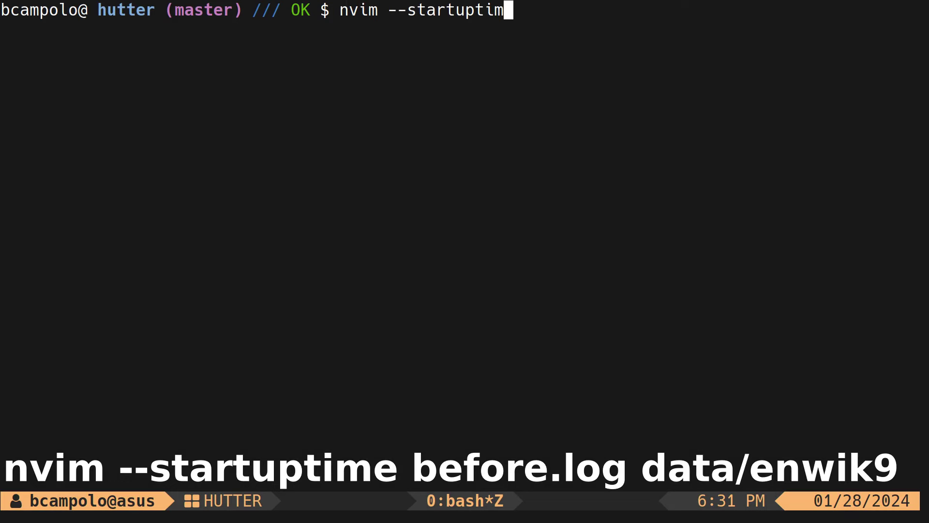
{"action": "type", "text": "e"}
{"action": "type", "text": " before.log"}
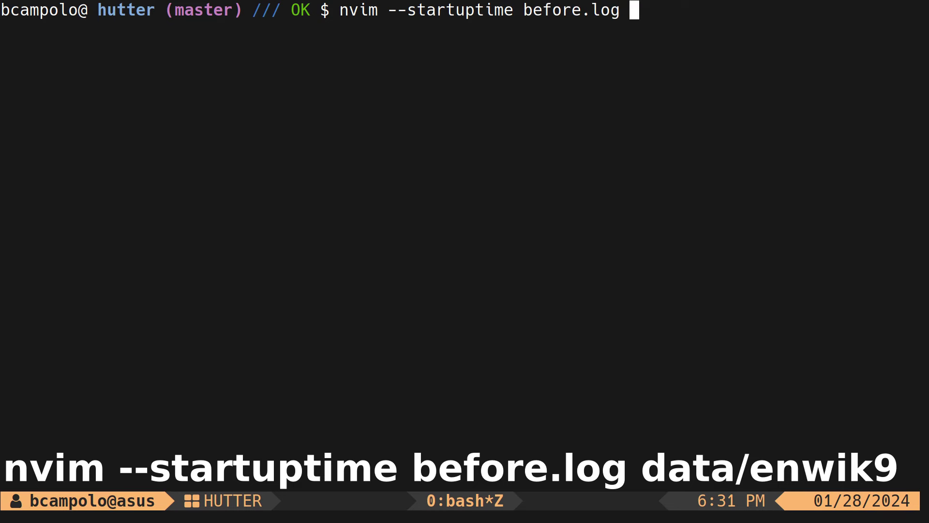
{"action": "type", "text": " data/enwik9"}
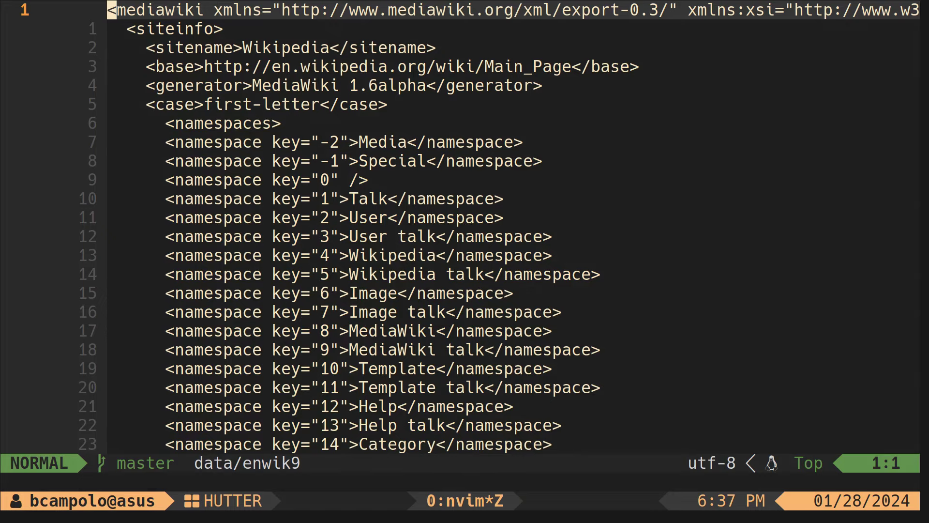
{"action": "type", "text": ":e "}
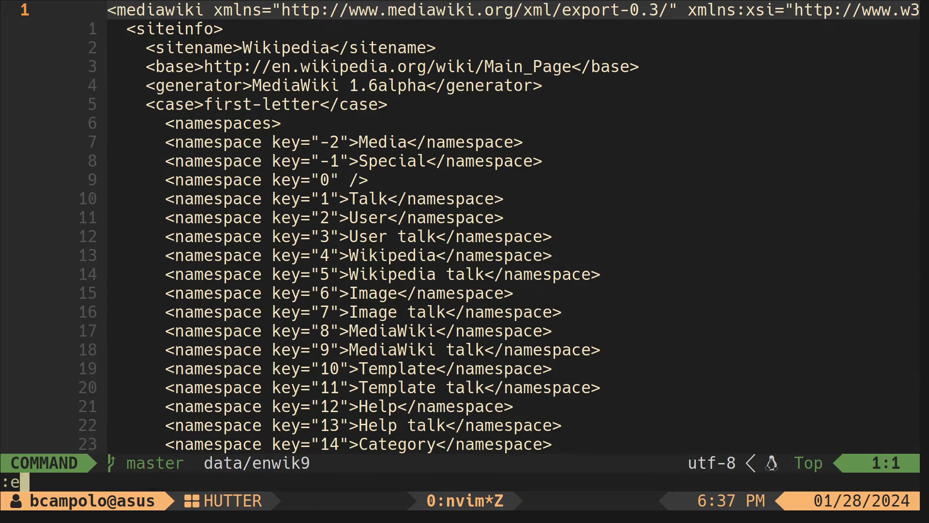
{"action": "type", "text": "before.log"}
Open before.log and highlight the opening buffers line near its end.
{"action": "key", "text": "Return"}
{"action": "key", "text": "ctrl+f"}
{"action": "key", "text": "ctrl+f"}
{"action": "key", "text": "ctrl+f"}
{"action": "key", "text": "ctrl+f"}
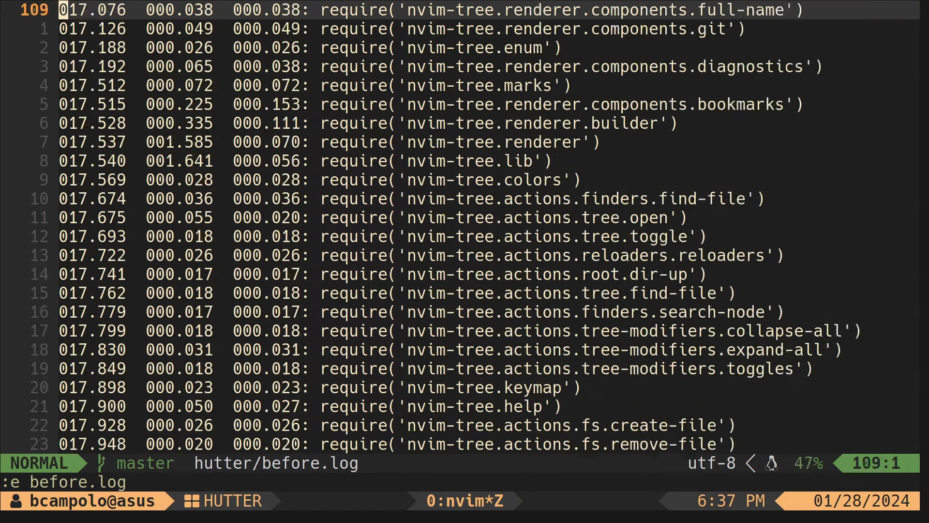
{"action": "key", "text": "ctrl+f"}
{"action": "key", "text": "ctrl+f"}
{"action": "key", "text": "ctrl+f"}
{"action": "key", "text": "G"}
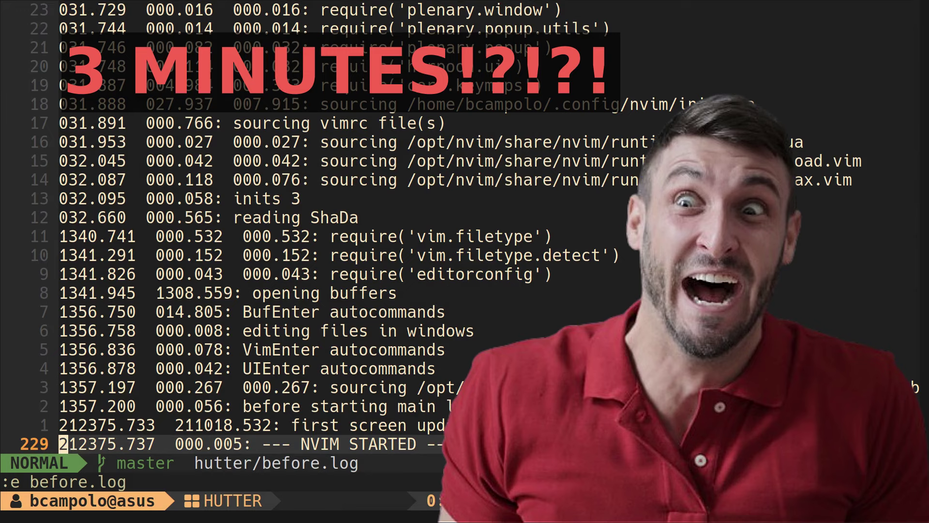
{"action": "key", "text": "k"}
{"action": "key", "text": "k"}
{"action": "key", "text": "k"}
{"action": "key", "text": "k"}
{"action": "key", "text": "k"}
{"action": "key", "text": "k"}
{"action": "key", "text": "shift+v"}
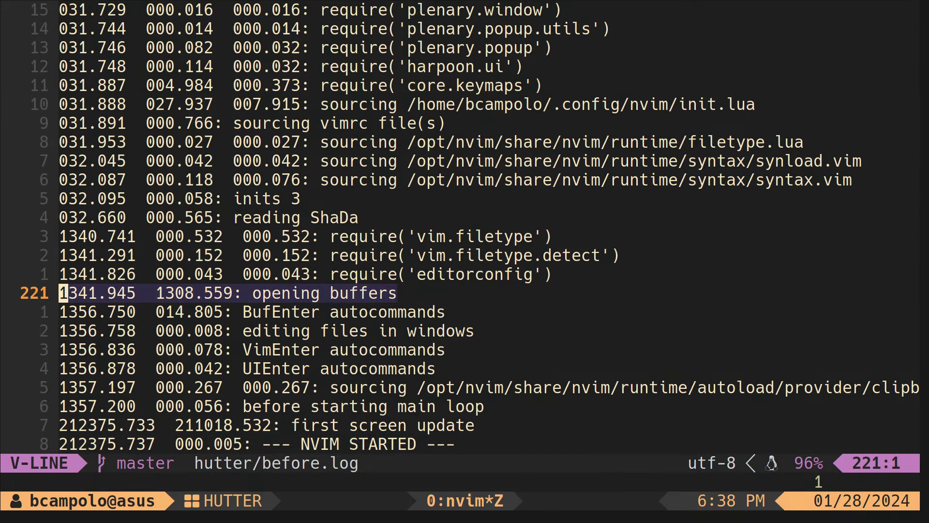
Highlight before.log's final startup lines, then relaunch Neovim cleanly on enwik9 logging to clean.log.
{"action": "key", "text": "Escape"}
{"action": "key", "text": "j"}
{"action": "key", "text": "j"}
{"action": "key", "text": "j"}
{"action": "key", "text": "shift+v"}
{"action": "key", "text": "j"}
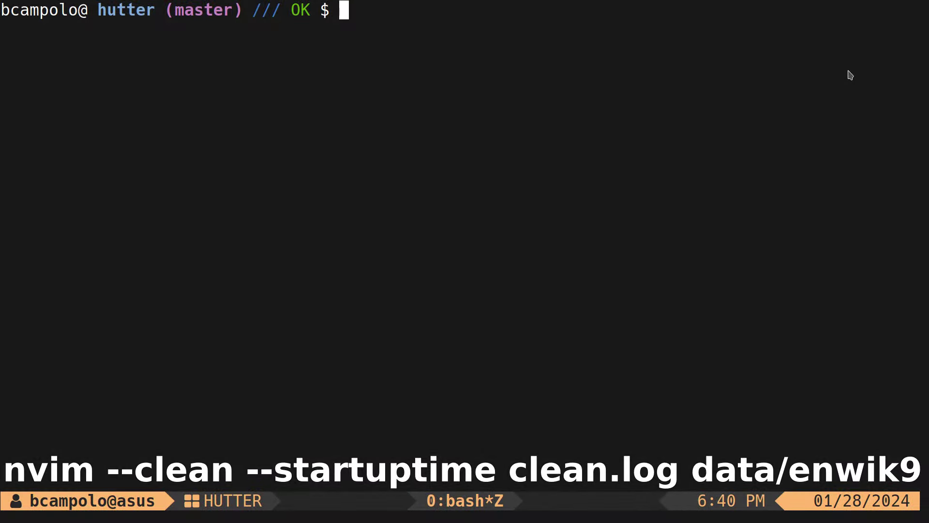
{"action": "type", "text": "nvim --clean --startuptime clean.log"}
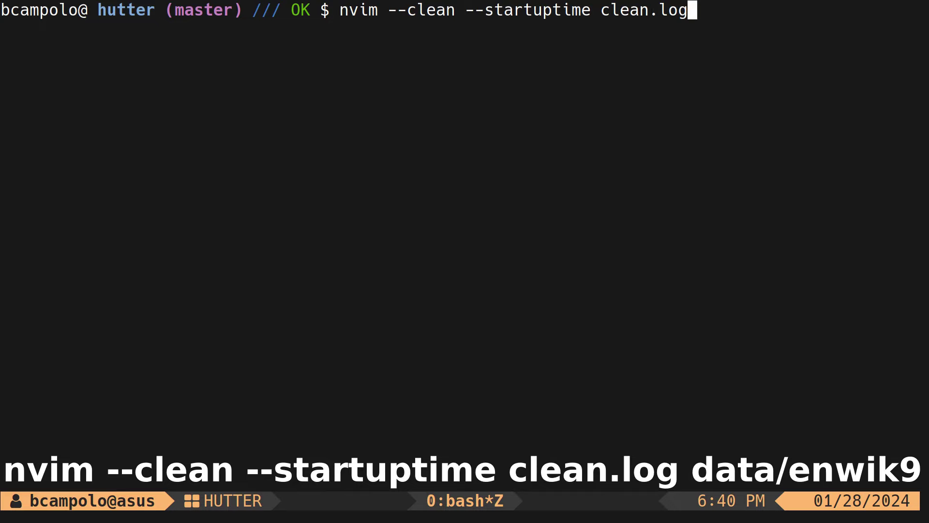
{"action": "type", "text": " data/enwik9"}
{"action": "key", "text": "Return"}
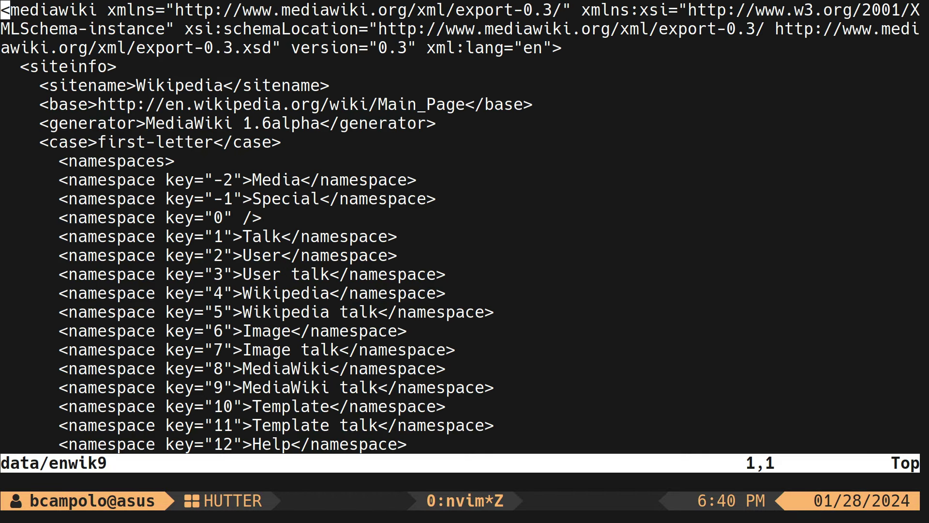
{"action": "type", "text": ":e clean.log"}
Open clean.log and highlight its opening buffers and NVIM STARTED lines (~1.4 s startup).
{"action": "key", "text": "Return"}
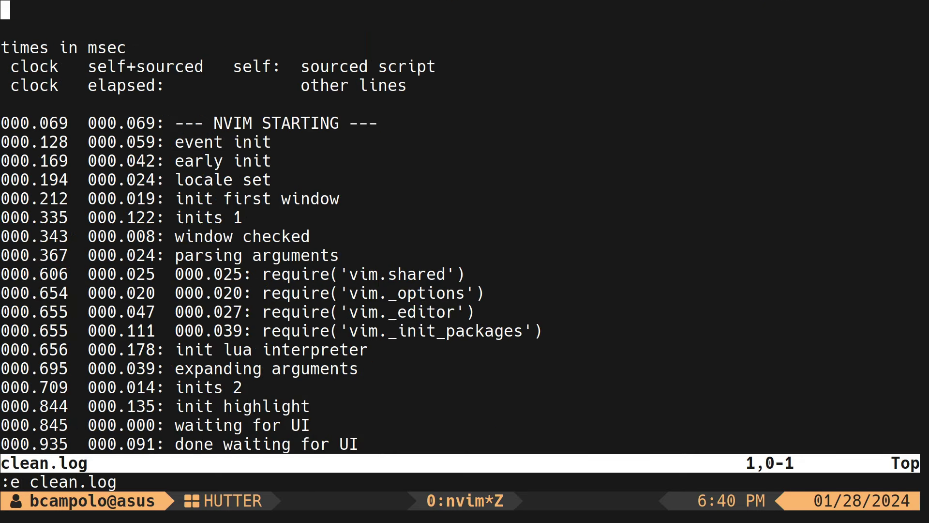
{"action": "scroll", "coordinate": [465, 233], "scroll_direction": "down", "scroll_amount": 12}
{"action": "key", "text": "shift+g"}
{"action": "key", "text": "k"}
{"action": "key", "text": "k"}
{"action": "key", "text": "k"}
{"action": "key", "text": "shift+v"}
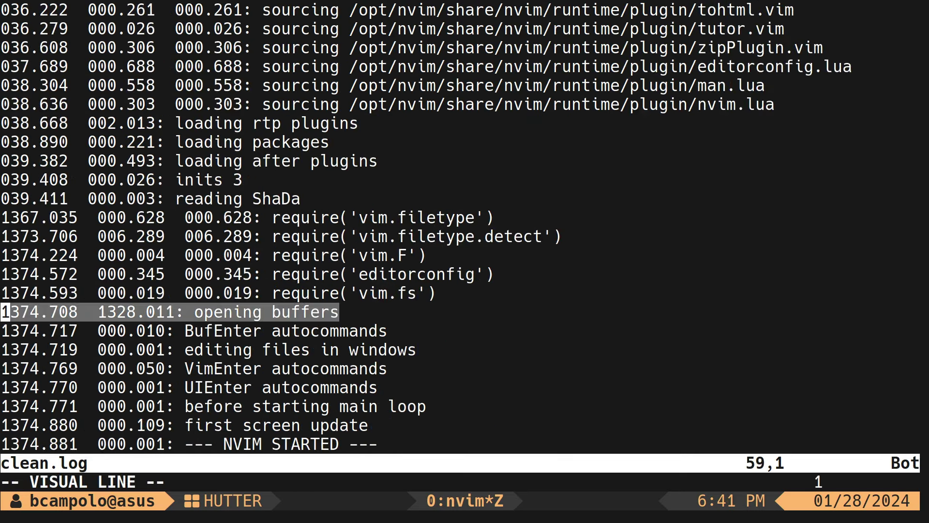
{"action": "key", "text": "Escape"}
{"action": "key", "text": "shift+g"}
{"action": "key", "text": "shift+v"}
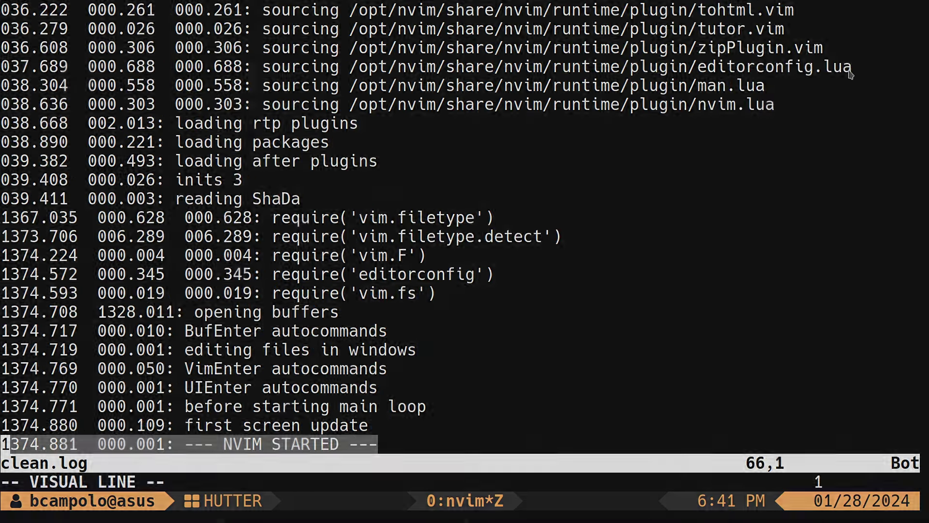
Expand the config's lua folder in the file tree, reaching the plugins folder.
{"action": "key", "text": "j"}
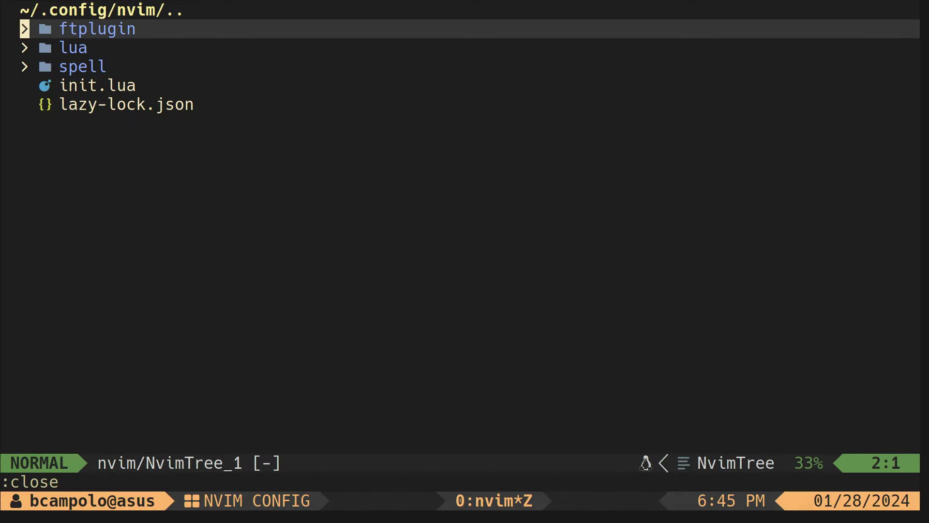
{"action": "key", "text": "j"}
{"action": "key", "text": "Return"}
{"action": "key", "text": "j"}
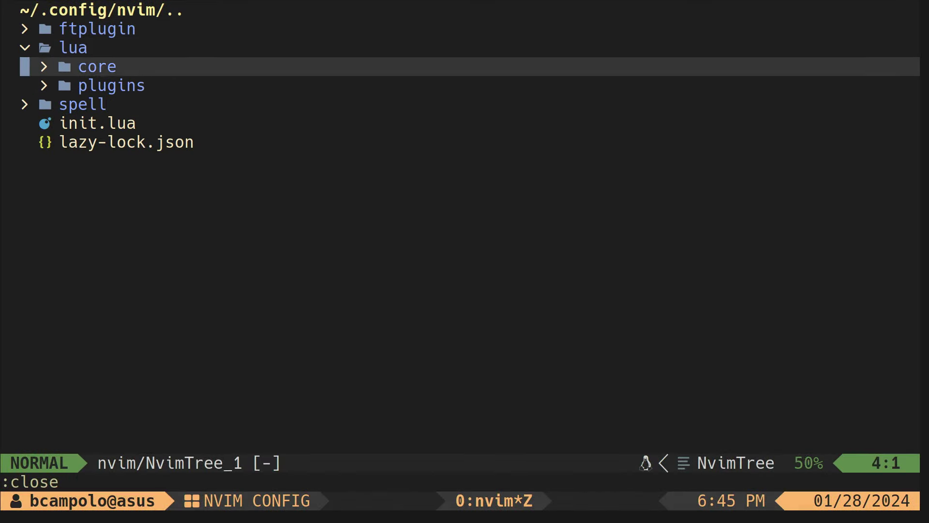
Expand lua/plugins and open bigfile-nvim.lua.
{"action": "key", "text": "j"}
{"action": "key", "text": "Return"}
{"action": "key", "text": "j"}
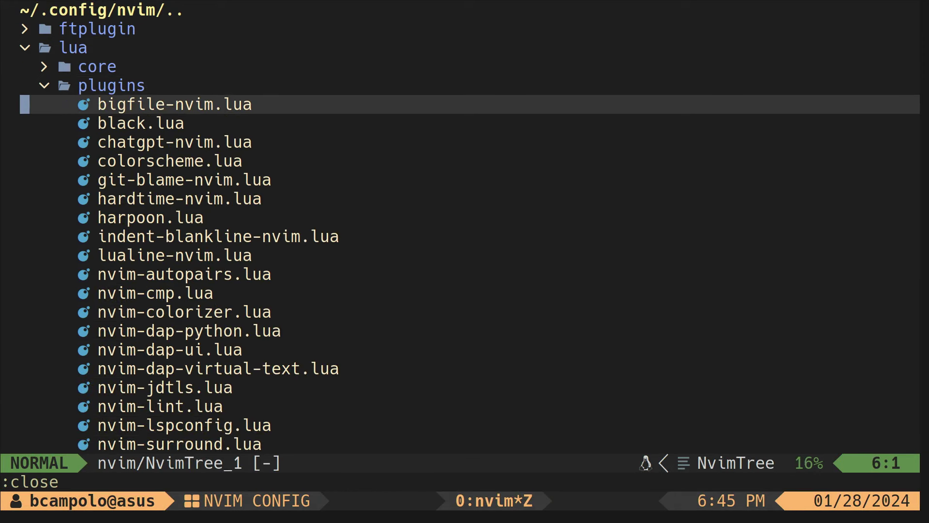
{"action": "key", "text": "Return"}
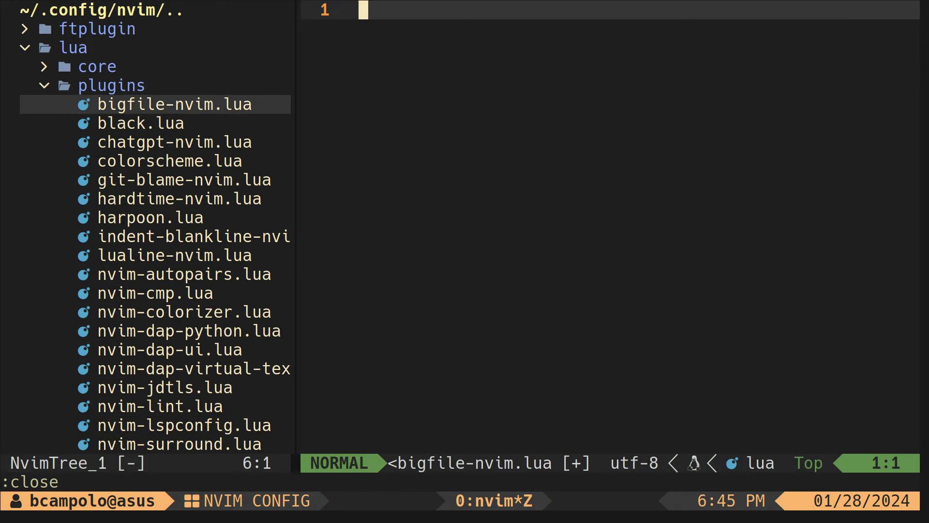
Undo edits to restore the spec's opening lines, including event = 'BufReadPre'.
{"action": "key", "text": "ctrl+r"}
{"action": "key", "text": "u"}
{"action": "key", "text": "u"}
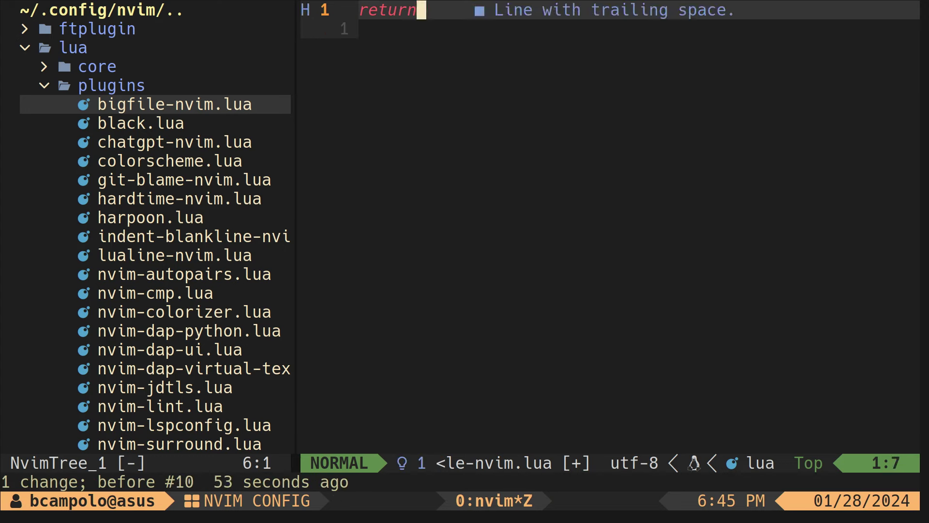
{"action": "key", "text": "u"}
{"action": "key", "text": "u"}
{"action": "key", "text": "u"}
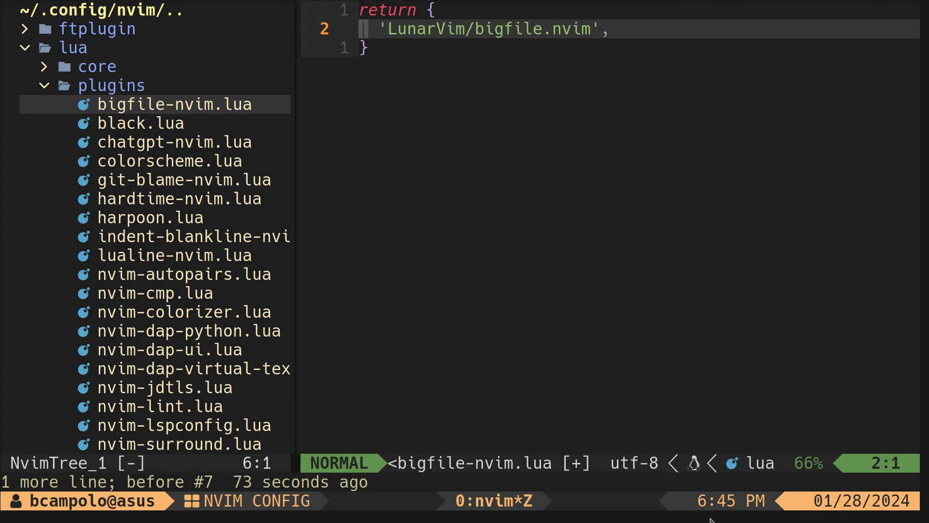
{"action": "key", "text": "u"}
{"action": "key", "text": "u"}
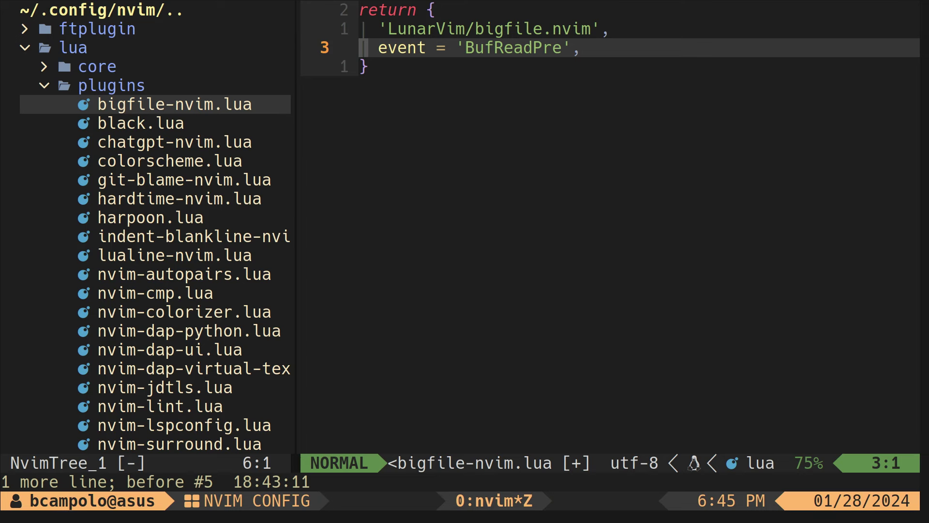
Restore the opts table with filesize = 2 and the config function, then save.
{"action": "key", "text": "u"}
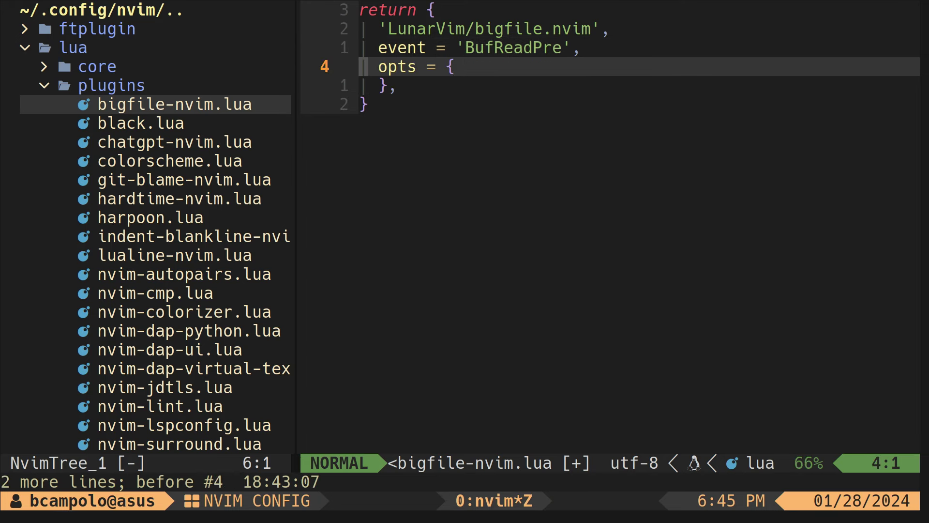
{"action": "key", "text": "u"}
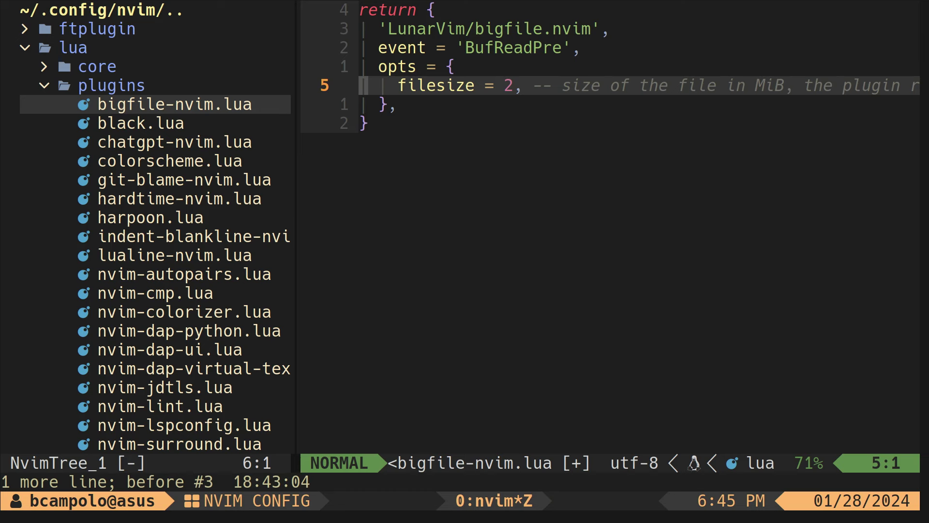
{"action": "key", "text": "u"}
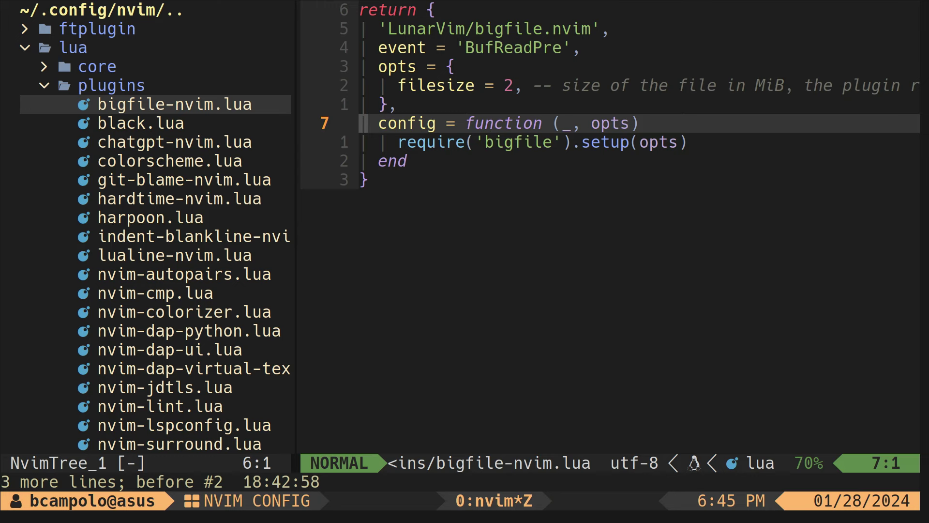
{"action": "key", "text": "u"}
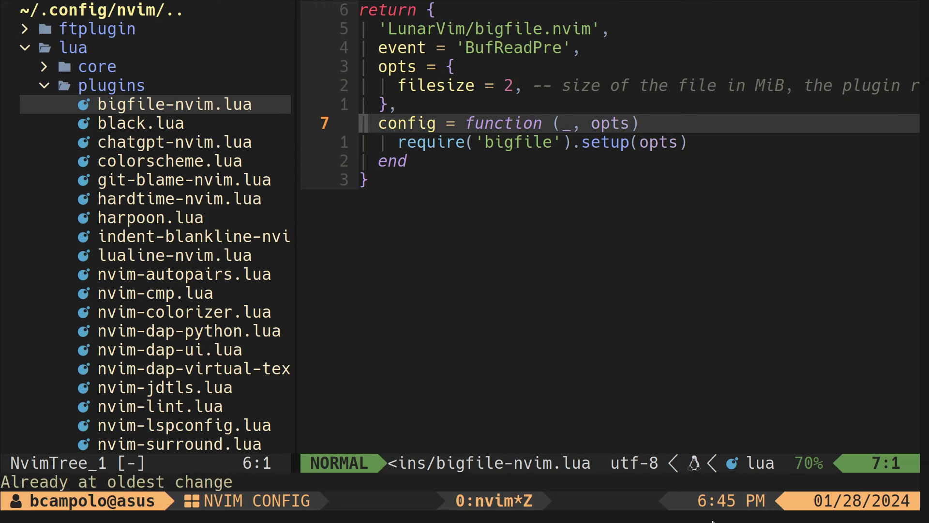
{"action": "key", "text": "space"}
{"action": "key", "text": "w"}
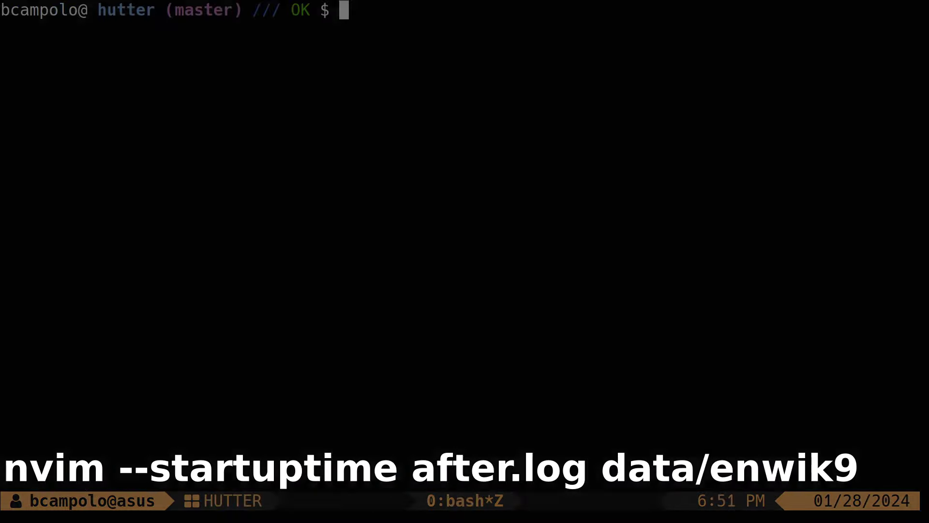
{"action": "type", "text": "nvim --startuptime after.log data"}
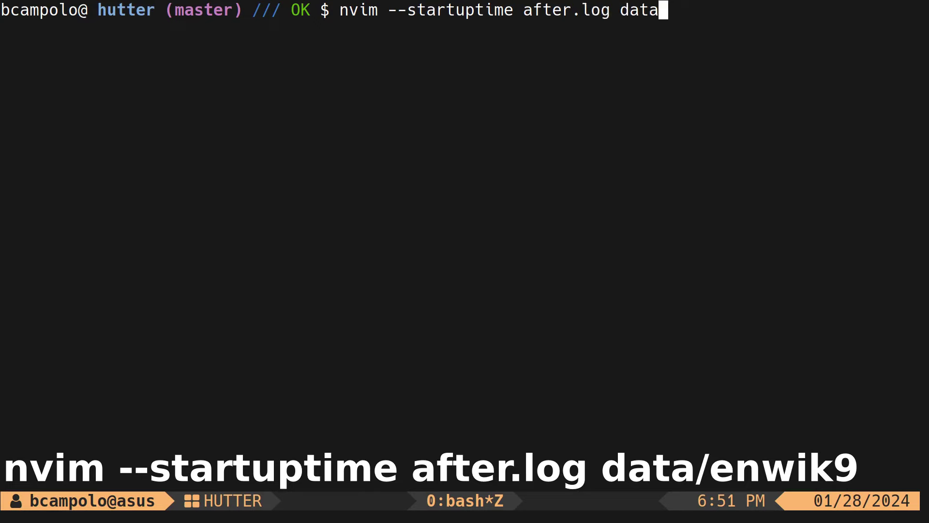
{"action": "type", "text": "/enwik9"}
Relaunch enwik9 logging to after.log, then highlight its NVIM STARTED line (~1435 ms).
{"action": "key", "text": "Return"}
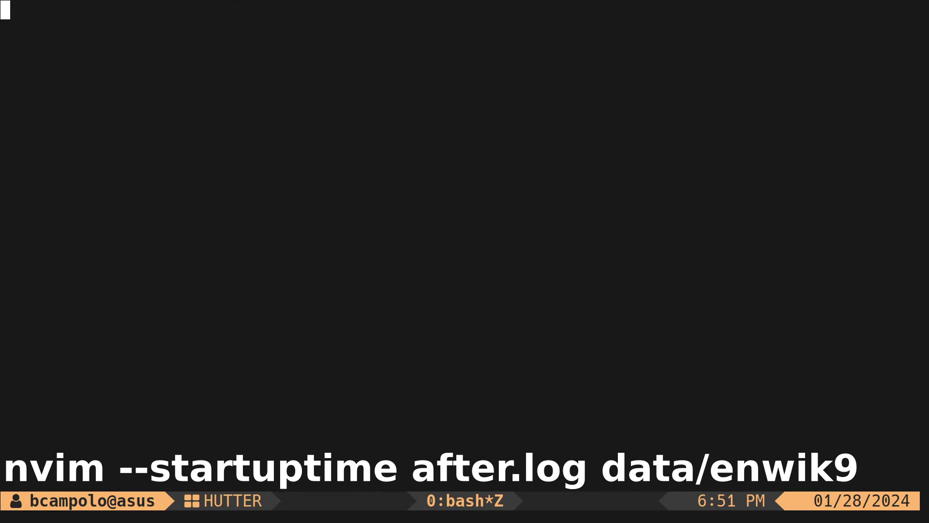
{"action": "type", "text": ":e after.log"}
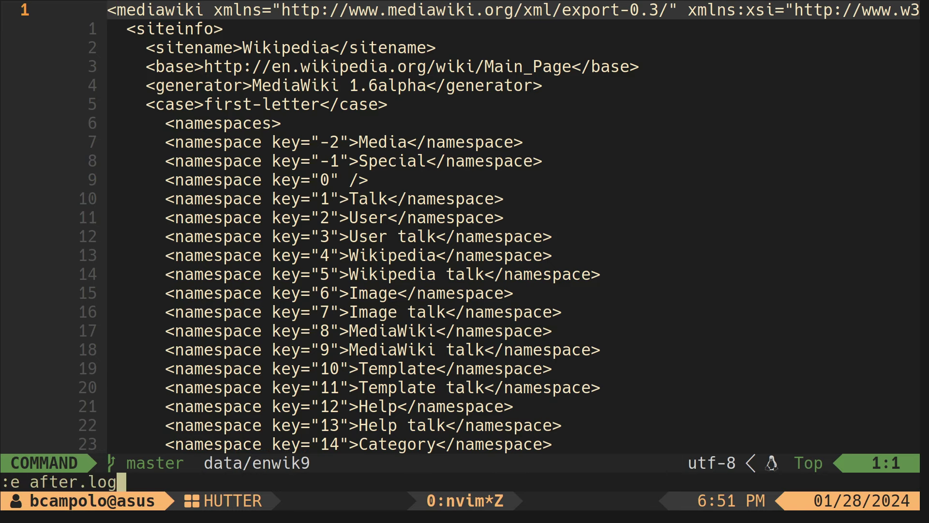
{"action": "key", "text": "Return"}
{"action": "scroll", "coordinate": [466, 232], "scroll_direction": "down", "scroll_amount": 16}
{"action": "scroll", "coordinate": [466, 232], "scroll_direction": "down", "scroll_amount": 20}
{"action": "key", "text": "shift+g"}
{"action": "key", "text": "k"}
{"action": "key", "text": "k"}
{"action": "key", "text": "k"}
{"action": "key", "text": "k"}
{"action": "key", "text": "k"}
{"action": "key", "text": "k"}
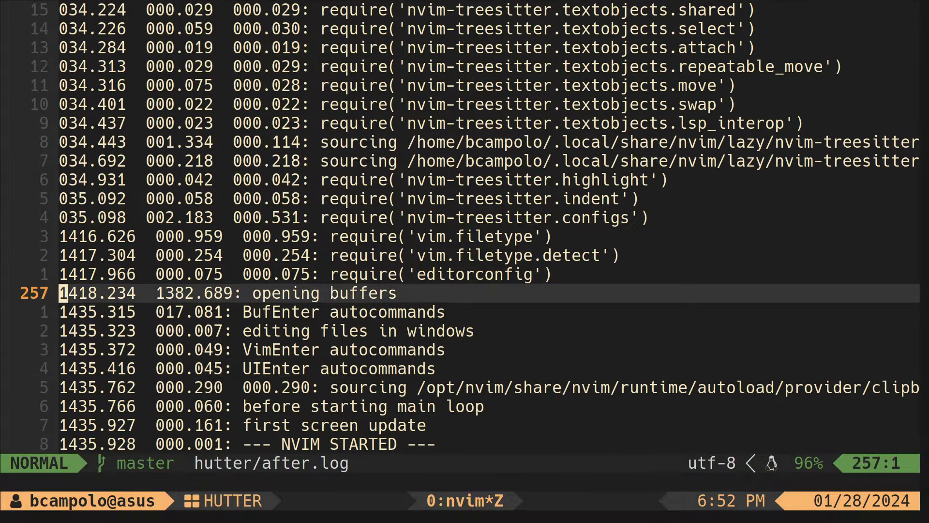
{"action": "key", "text": "shift+v"}
{"action": "key", "text": "Escape"}
{"action": "key", "text": "j"}
{"action": "key", "text": "j"}
{"action": "key", "text": "j"}
{"action": "key", "text": "j"}
{"action": "key", "text": "j"}
{"action": "key", "text": "j"}
{"action": "key", "text": "shift+v"}
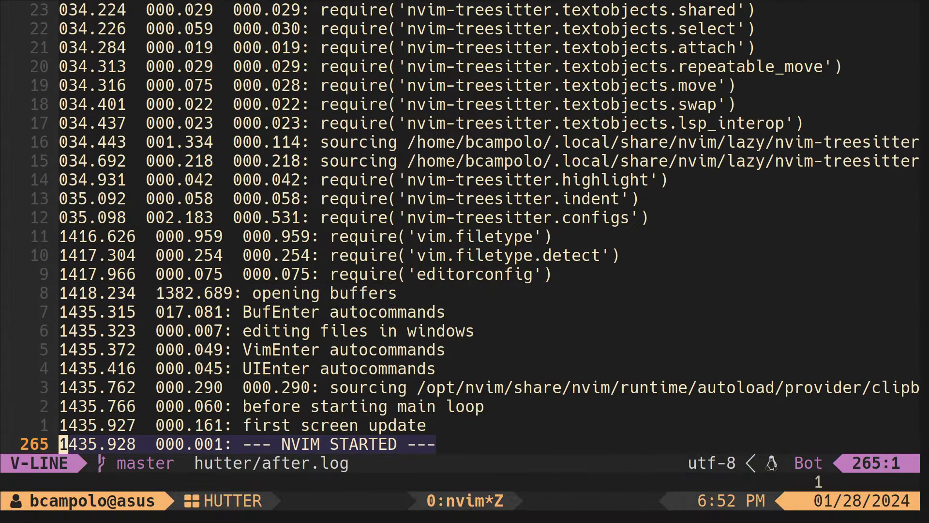
Switch back to enwik9, page down, and step through 'Mining' search matches.
{"action": "key", "text": "Escape"}
{"action": "key", "text": "ctrl+6"}
{"action": "key", "text": "ctrl+d"}
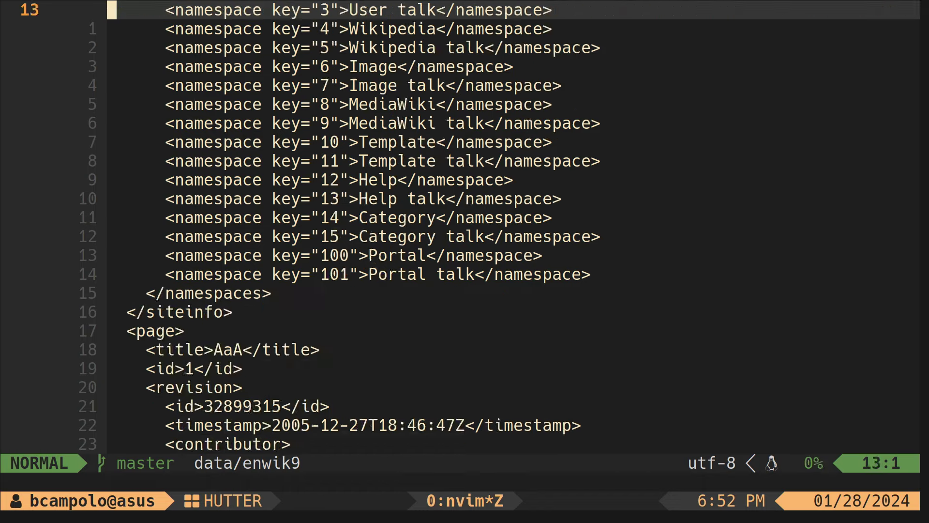
{"action": "key", "text": "ctrl+d"}
{"action": "key", "text": "ctrl+d"}
{"action": "key", "text": "ctrl+d"}
{"action": "key", "text": "ctrl+d"}
{"action": "key", "text": "ctrl+d"}
{"action": "key", "text": "ctrl+d"}
{"action": "key", "text": "ctrl+d"}
{"action": "key", "text": "ctrl+d"}
{"action": "key", "text": "ctrl+d"}
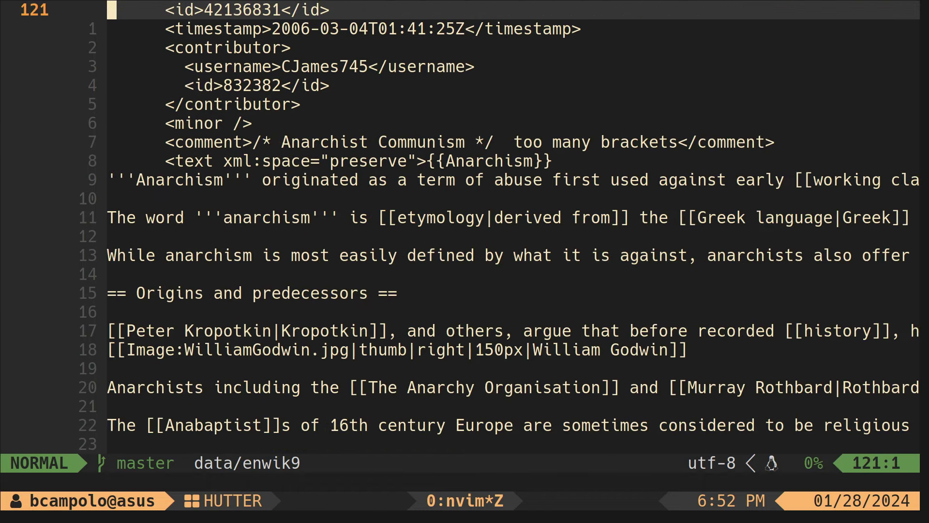
{"action": "type", "text": "/Mining"}
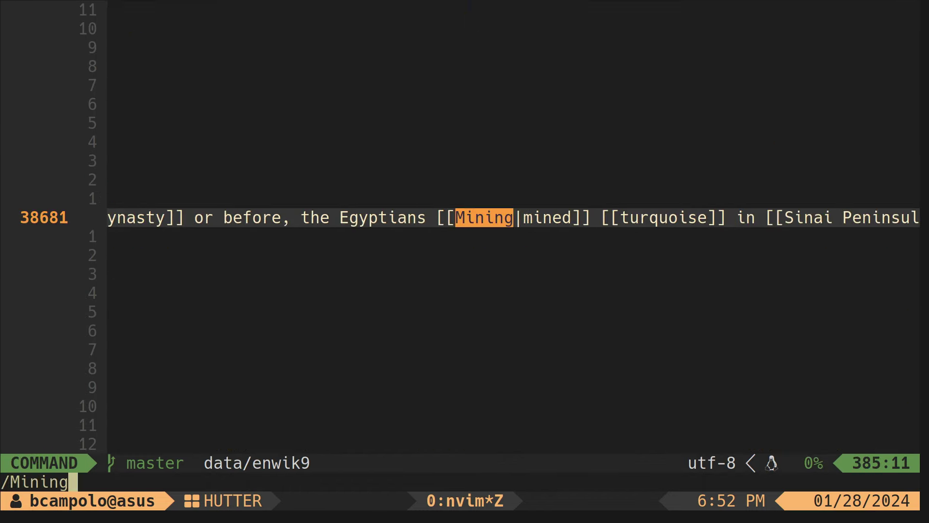
{"action": "key", "text": "Return"}
{"action": "key", "text": "n"}
{"action": "key", "text": "n"}
{"action": "key", "text": "n"}
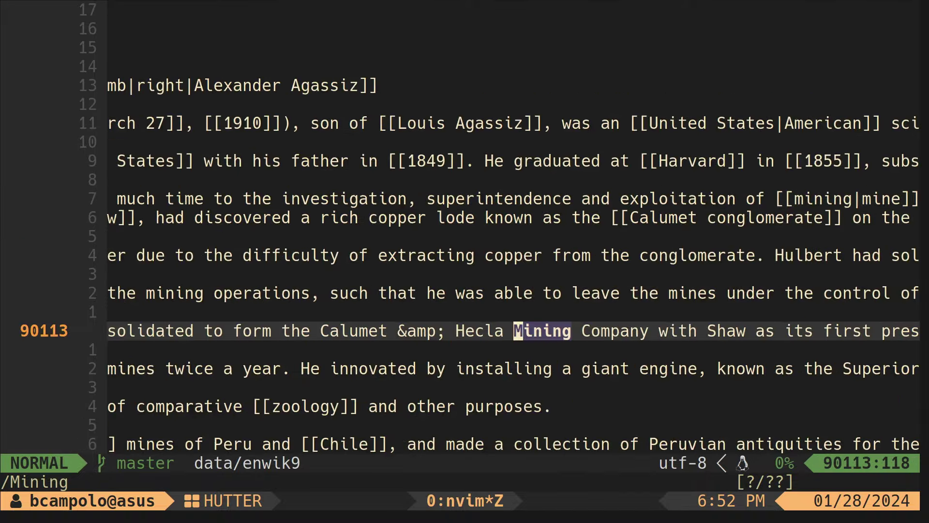
{"action": "key", "text": "n"}
{"action": "key", "text": "n"}
{"action": "key", "text": "n"}
Jump to the last line of enwik9 and back to its first line.
{"action": "key", "text": "shift+g"}
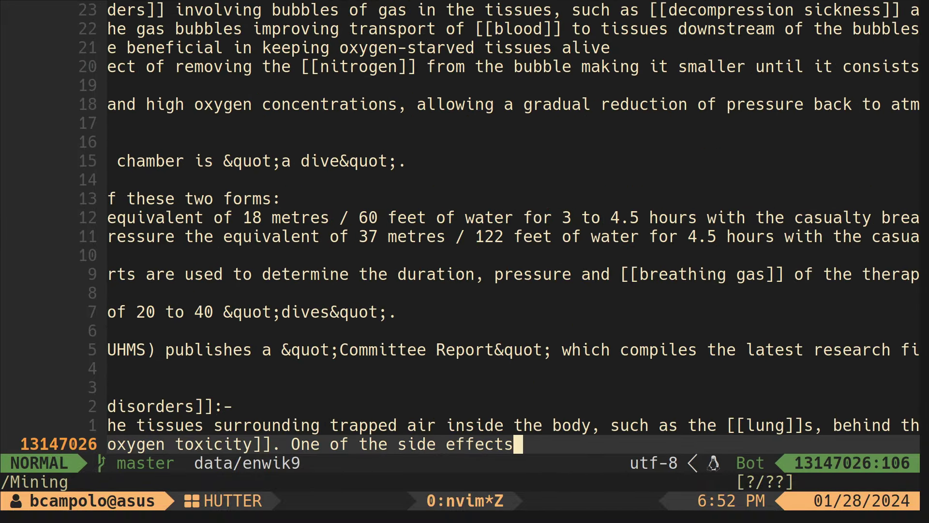
{"action": "key", "text": "g"}
{"action": "key", "text": "g"}
{"action": "key", "text": "0"}
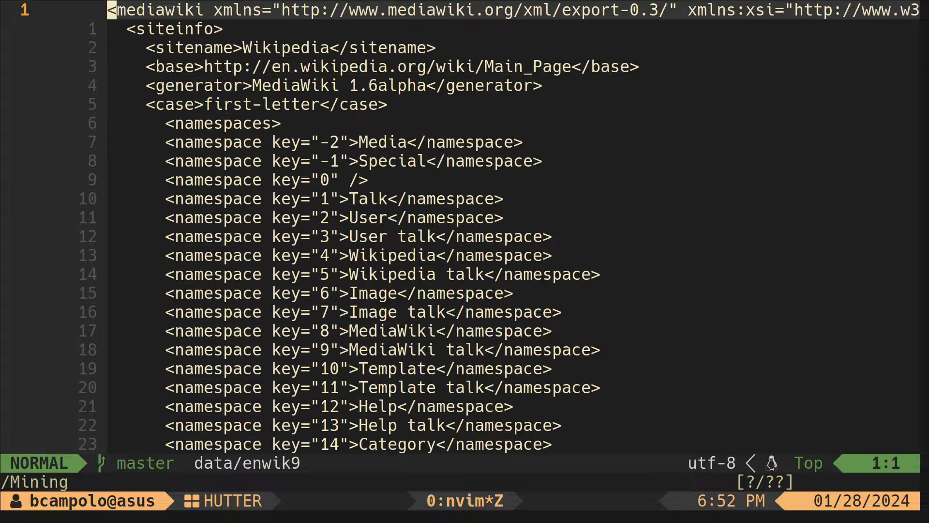
Search enwik9 for 'Global', step through its matches, and jump to the last line.
{"action": "key", "text": "slash"}
{"action": "type", "text": "Global"}
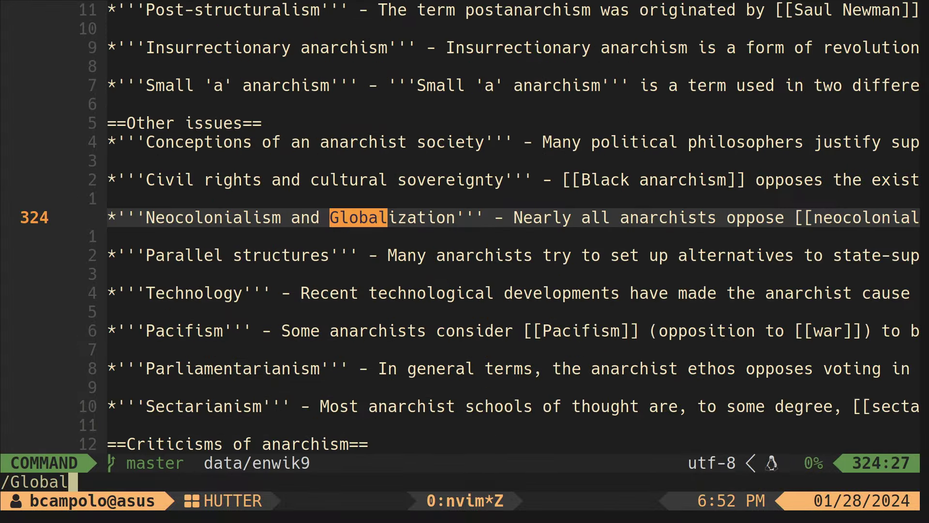
{"action": "key", "text": "Return"}
{"action": "key", "text": "n"}
{"action": "key", "text": "n"}
{"action": "key", "text": "n"}
{"action": "key", "text": "n"}
{"action": "key", "text": "n"}
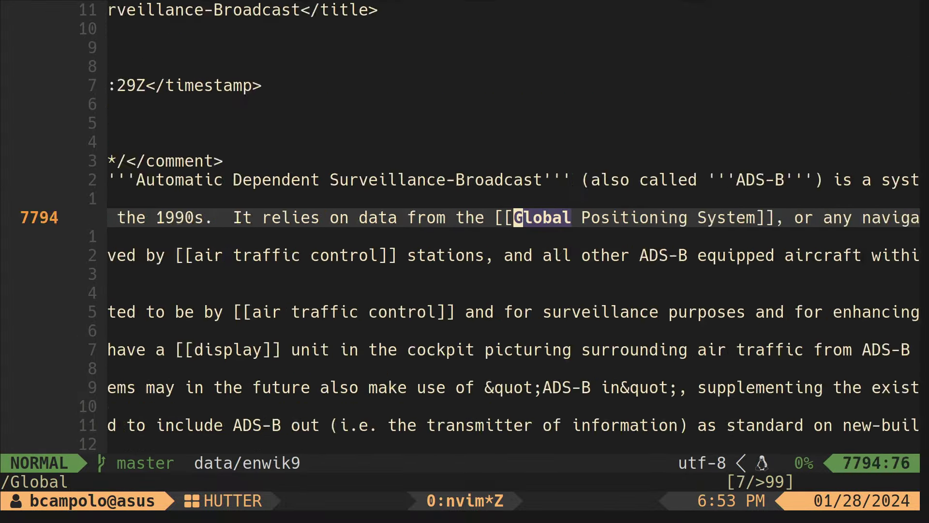
{"action": "key", "text": "n"}
{"action": "key", "text": "n"}
{"action": "key", "text": "n"}
{"action": "key", "text": "n"}
{"action": "key", "text": "n"}
{"action": "key", "text": "n"}
{"action": "key", "text": "n"}
{"action": "key", "text": "n"}
{"action": "key", "text": "n"}
{"action": "key", "text": "n"}
{"action": "key", "text": "n"}
{"action": "key", "text": "n"}
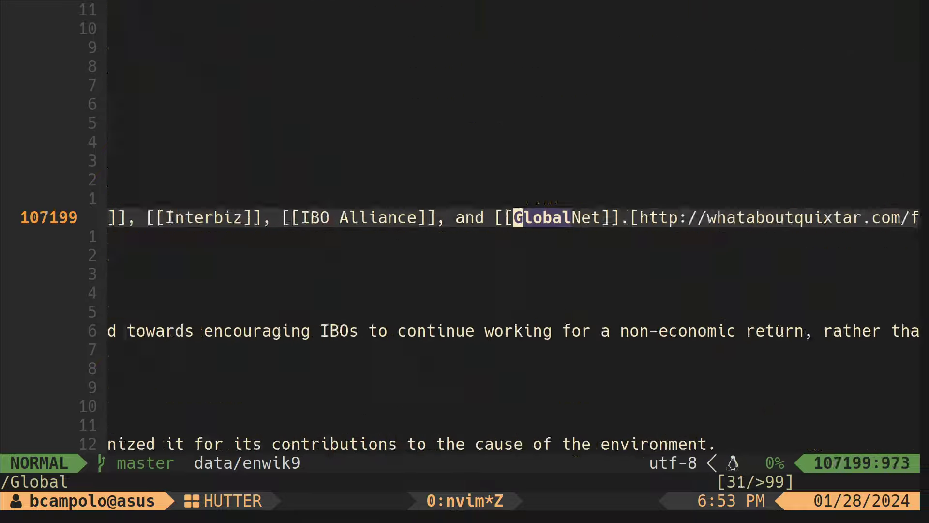
{"action": "key", "text": "n"}
{"action": "key", "text": "n"}
{"action": "key", "text": "n"}
{"action": "key", "text": "n"}
{"action": "key", "text": "n"}
{"action": "key", "text": "n"}
{"action": "key", "text": "n"}
{"action": "key", "text": "n"}
{"action": "key", "text": "n"}
{"action": "key", "text": "n"}
{"action": "key", "text": "n"}
{"action": "key", "text": "n"}
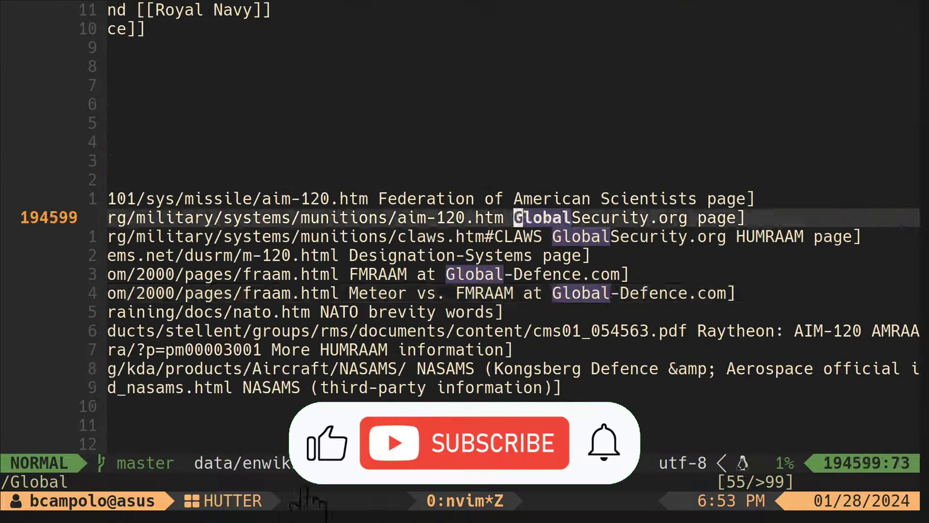
{"action": "key", "text": "n"}
{"action": "key", "text": "n"}
{"action": "key", "text": "n"}
{"action": "key", "text": "n"}
{"action": "key", "text": "n"}
{"action": "key", "text": "n"}
{"action": "key", "text": "n"}
{"action": "key", "text": "n"}
{"action": "key", "text": "n"}
{"action": "key", "text": "G"}
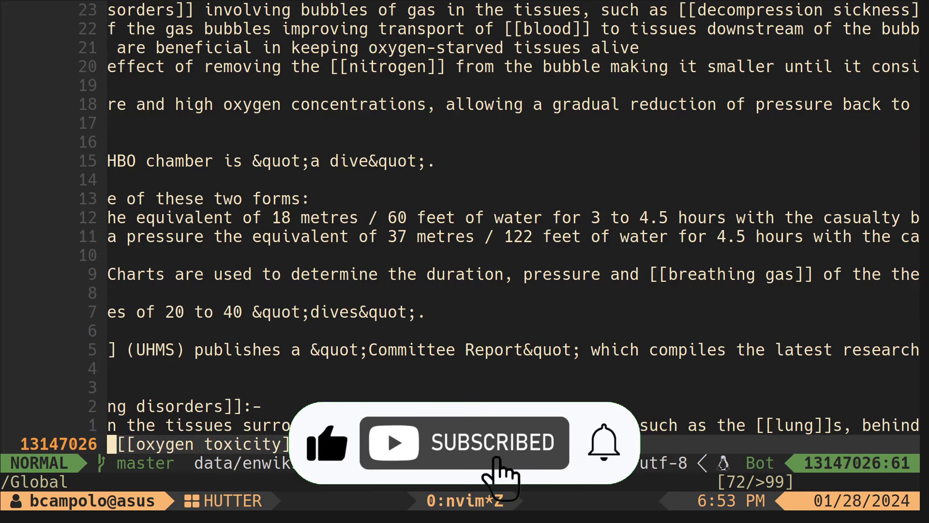